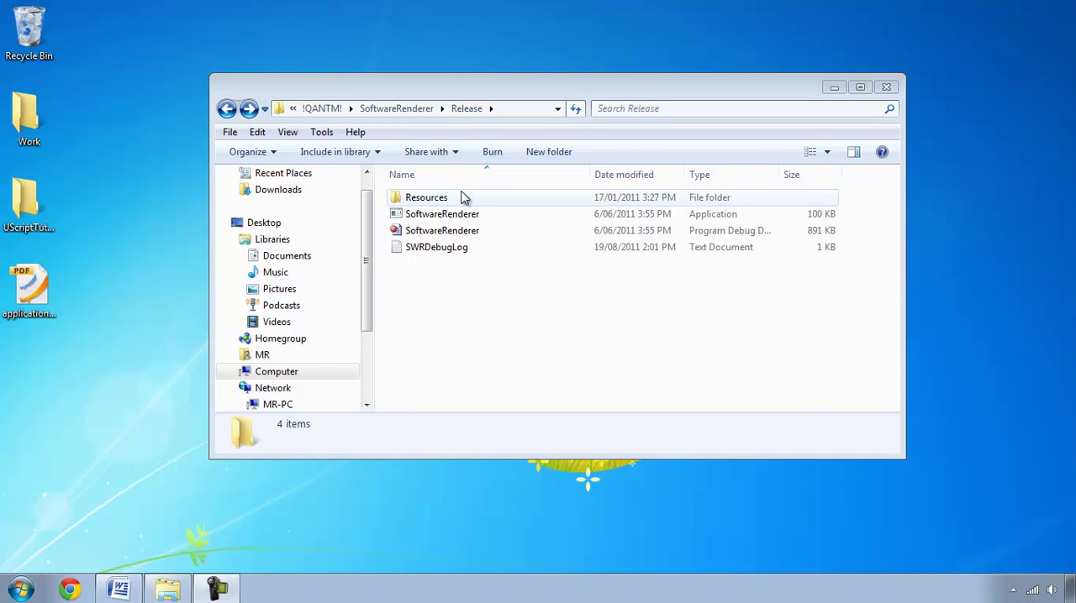
# - Open the Resources folder and inspect the Blaze24 texture file
pyautogui.doubleClick(425, 199)
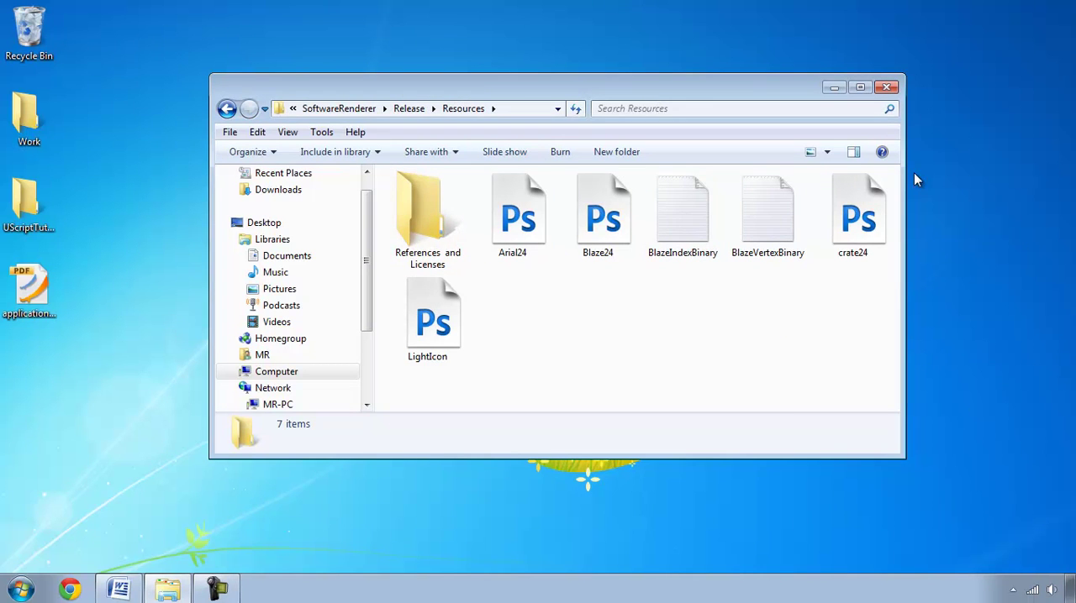
pyautogui.click(601, 231)
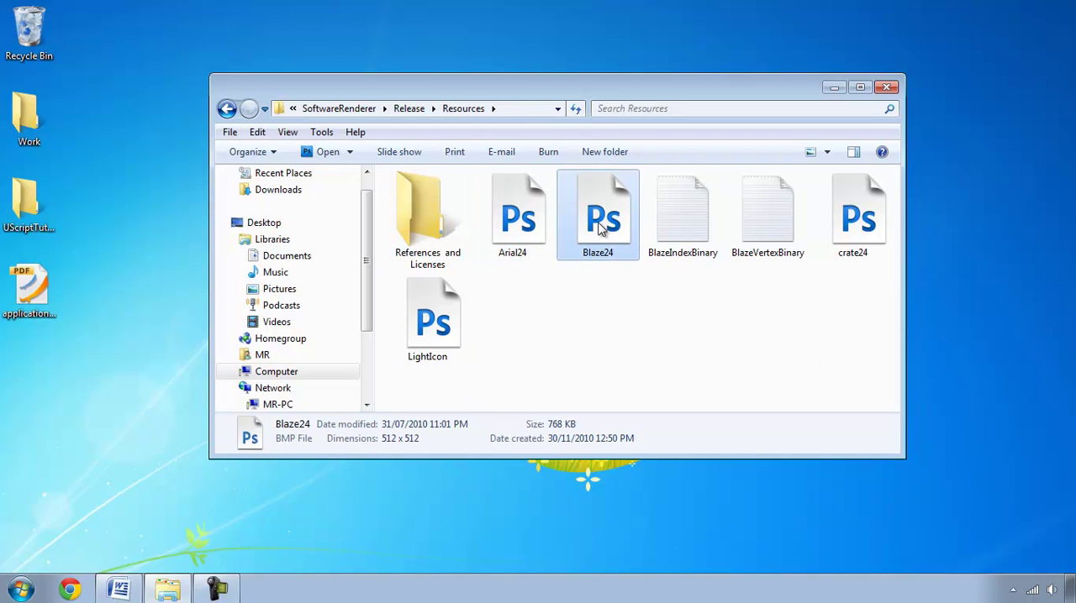
pyautogui.click(849, 221)
pyautogui.click(451, 323)
pyautogui.click(543, 335)
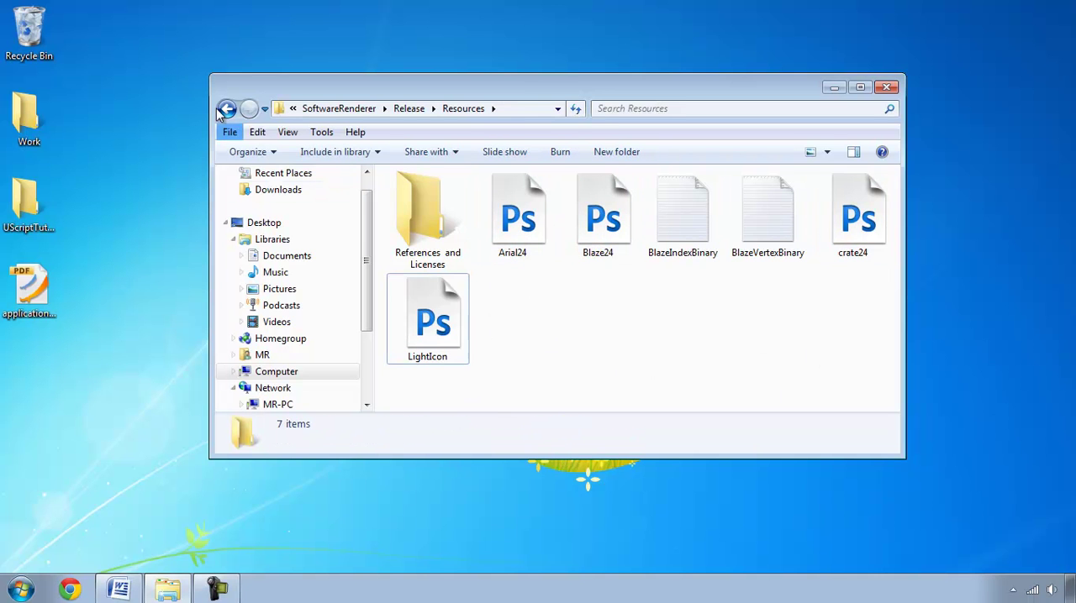
# - From the Release folder, launch SoftwareRenderer.exe and move its window up-right to reveal the console
pyautogui.click(226, 109)
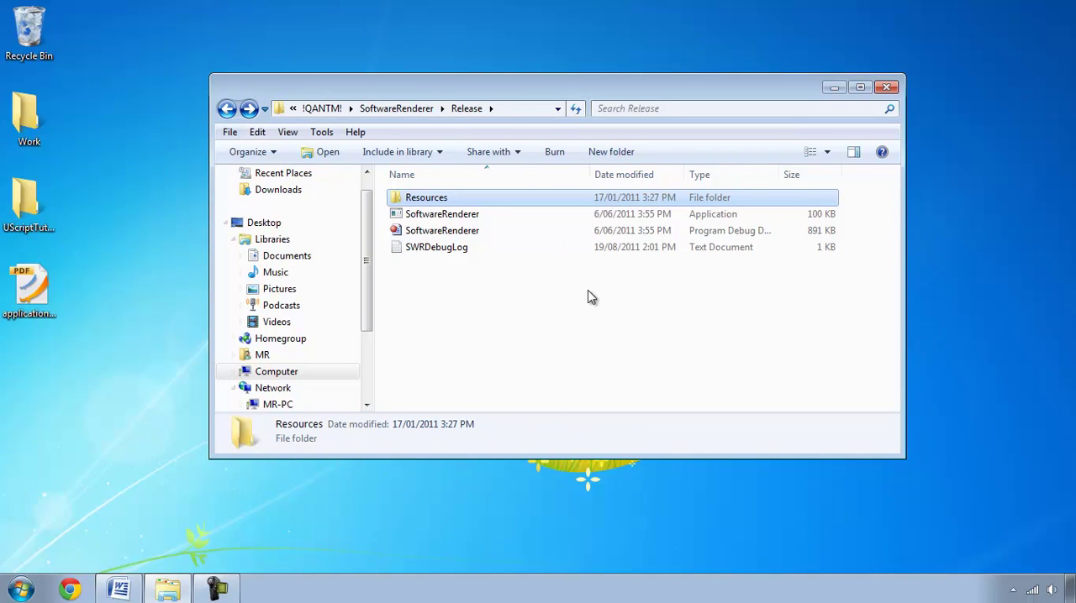
pyautogui.doubleClick(414, 216)
pyautogui.moveTo(280, 99); pyautogui.dragTo(491, 52)
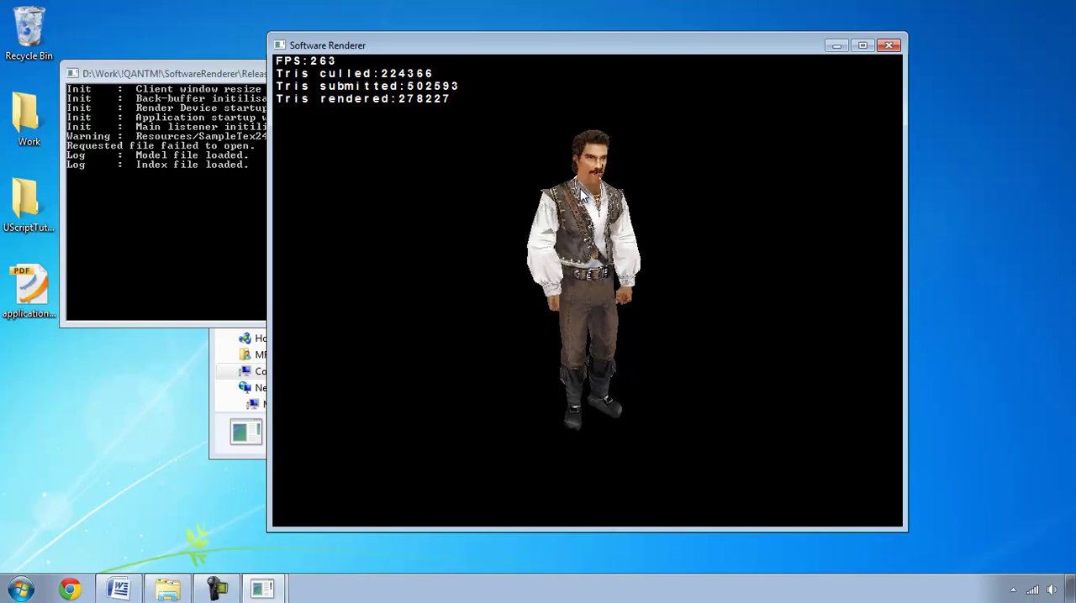
# - Render the character as a cyan wireframe, showing normal lines briefly and then hiding them
pyautogui.press('n')
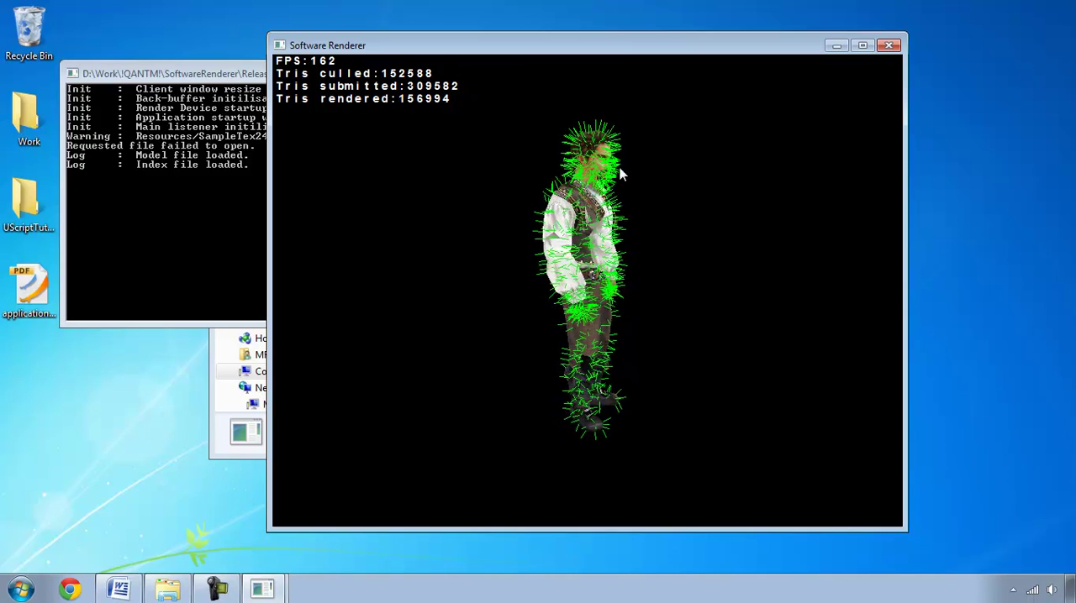
pyautogui.press('w')
pyautogui.press('n')
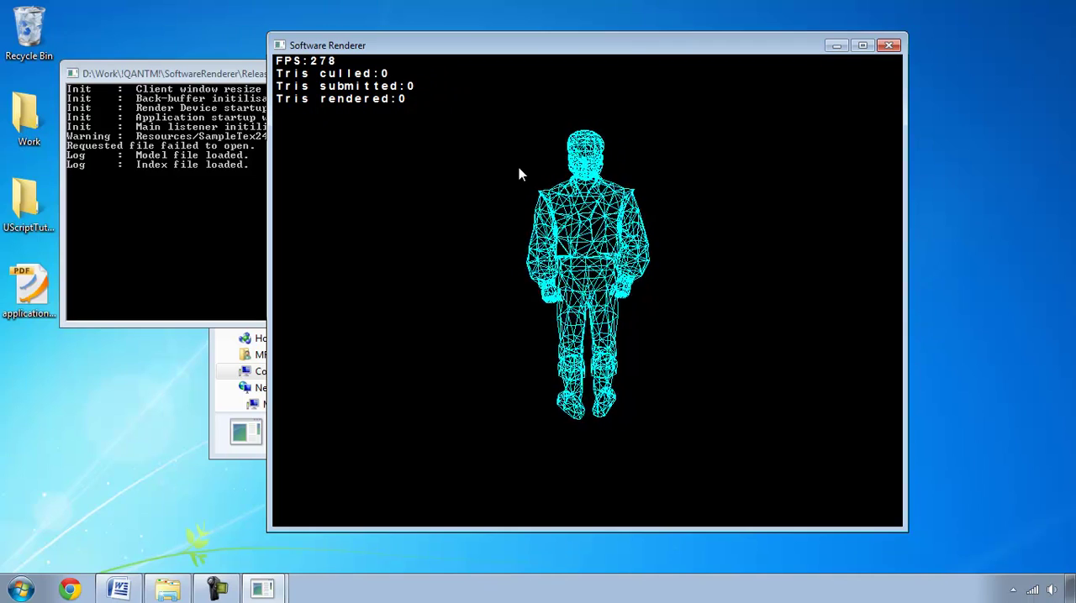
# - Restore textured rendering on the character, then load the wooden crate model
pyautogui.press('w')
pyautogui.press('m')
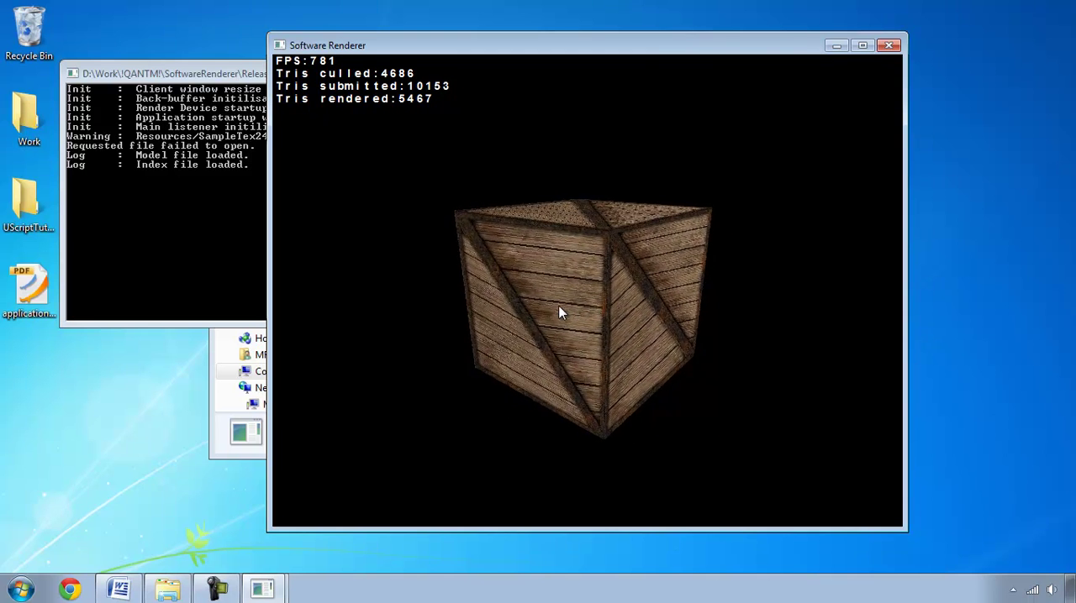
# - Switch the crate to the flat cyan point-light lit shading demo
pyautogui.press('t')
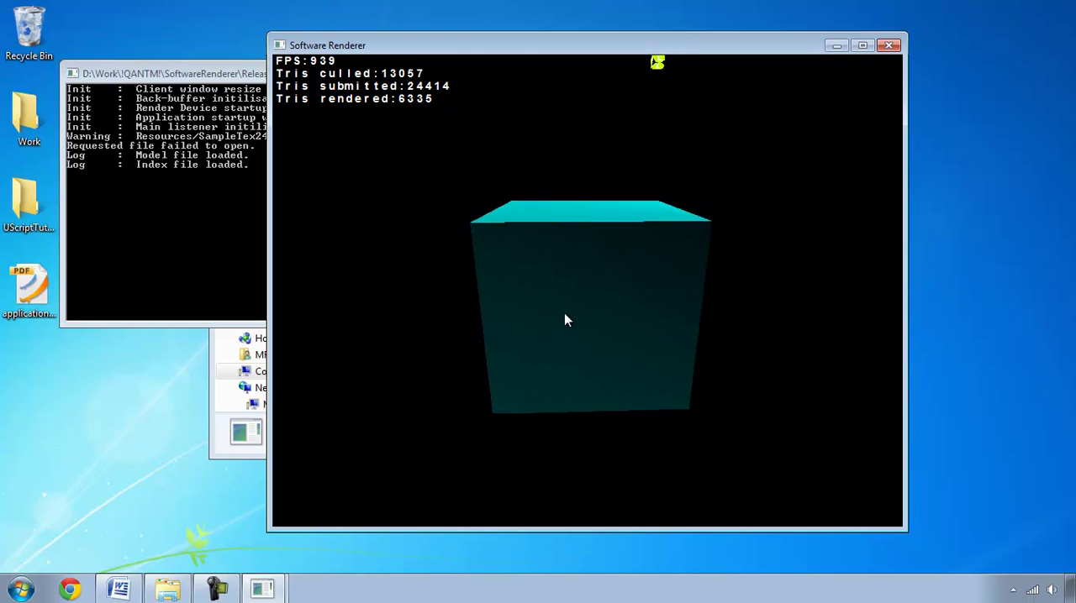
pyautogui.scroll(5, 564, 313)
pyautogui.scroll(-3, 566, 320)
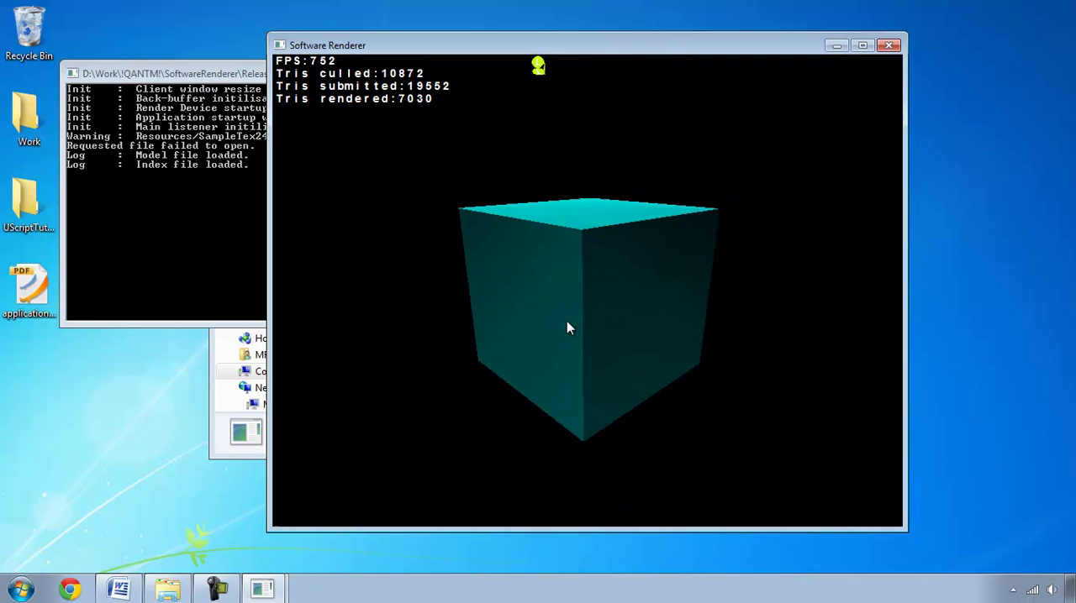
pyautogui.scroll(-2, 566, 321)
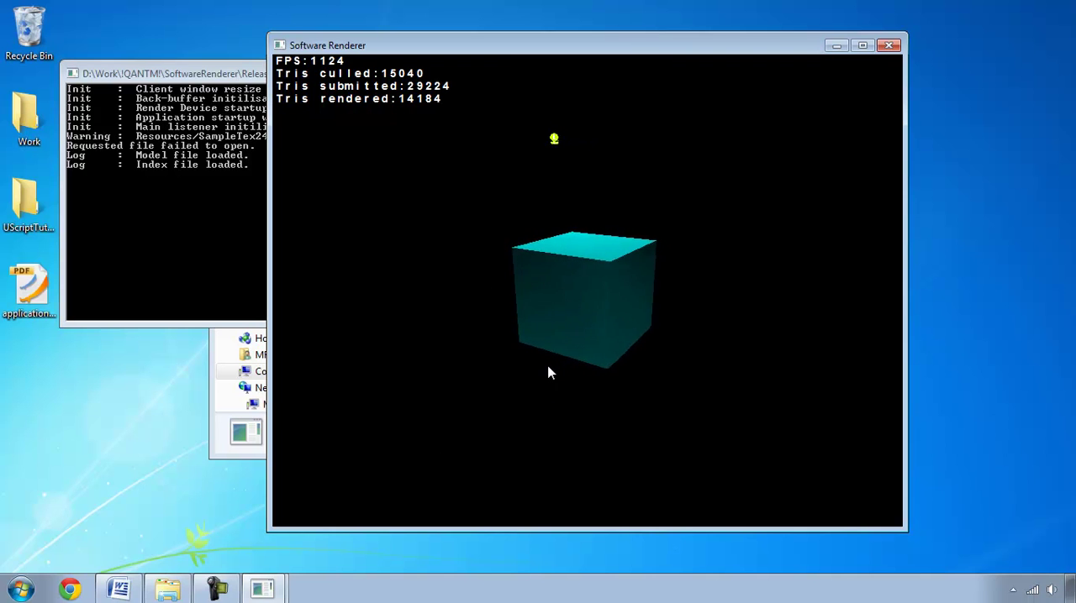
# - Show vertex normals on the lit cube, then load the textured character model again
pyautogui.press('n')
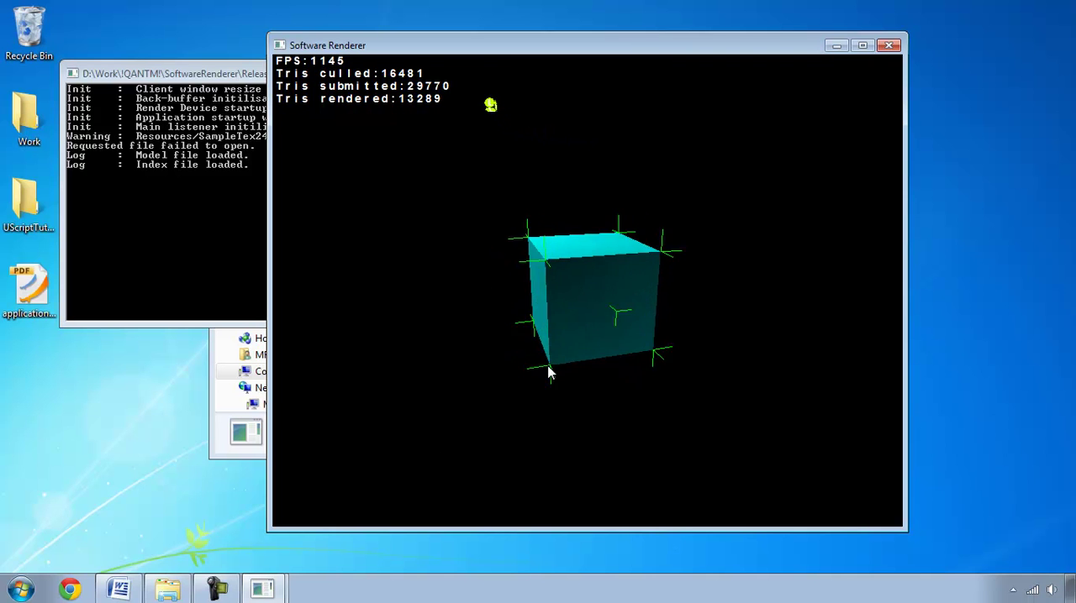
pyautogui.press('space')
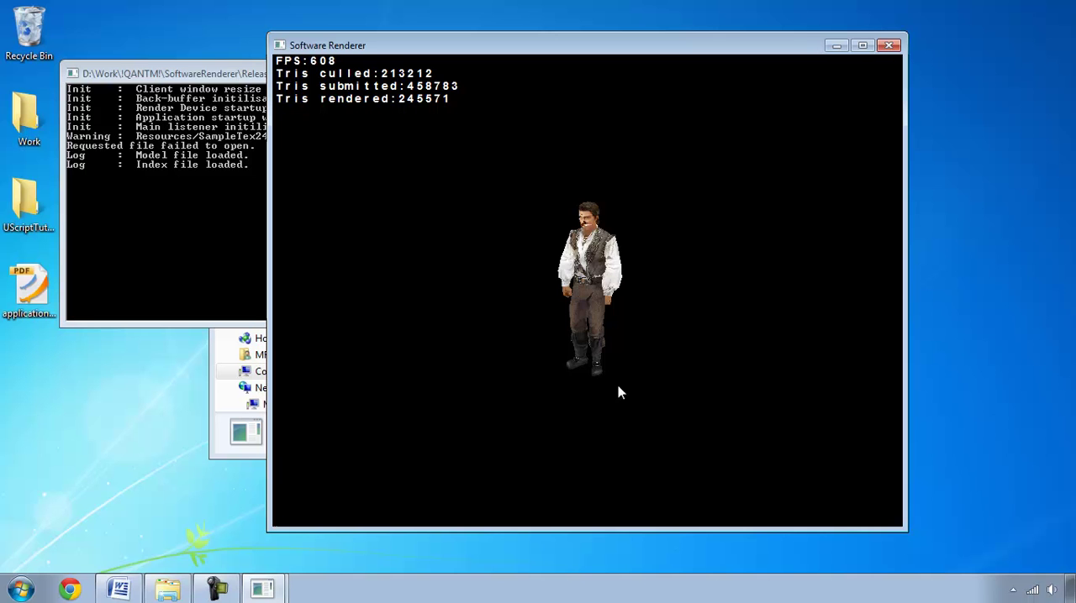